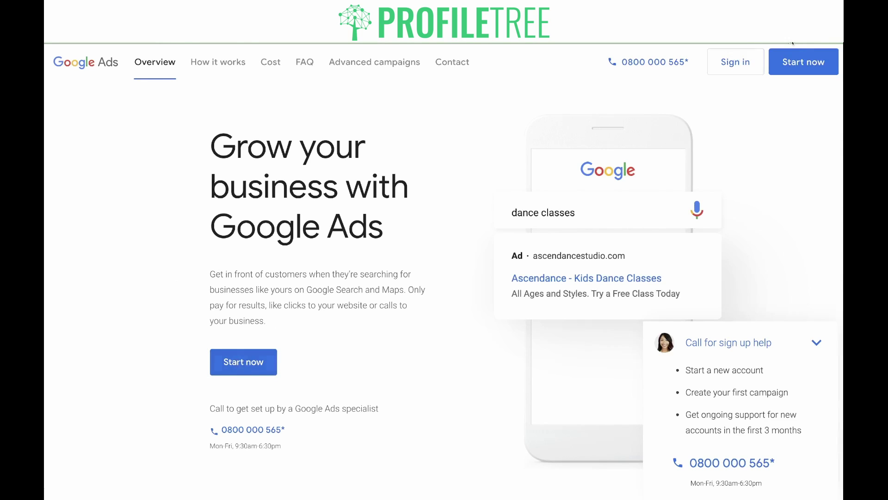
Step: Start a new campaign with the goal 'Get more website sales or sign-ups'
left_click(244, 361)
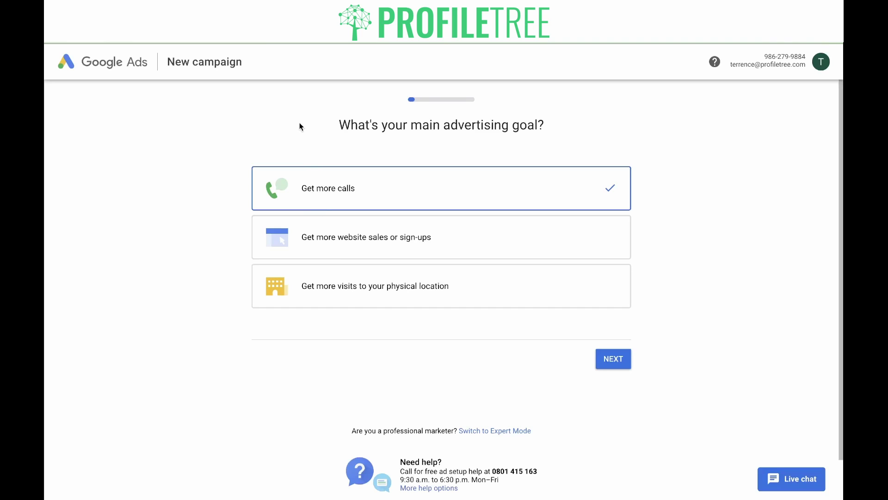
left_click(334, 236)
left_click(609, 361)
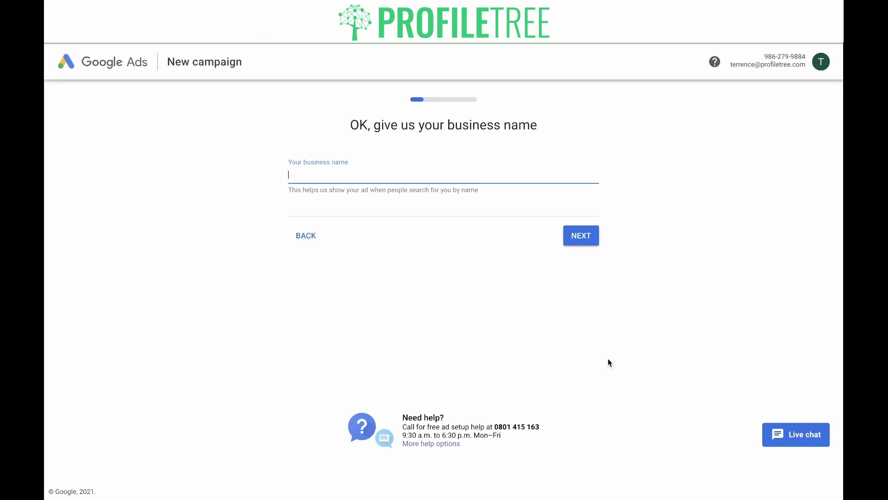
type("ProfileTree Setup Account")
left_click(568, 236)
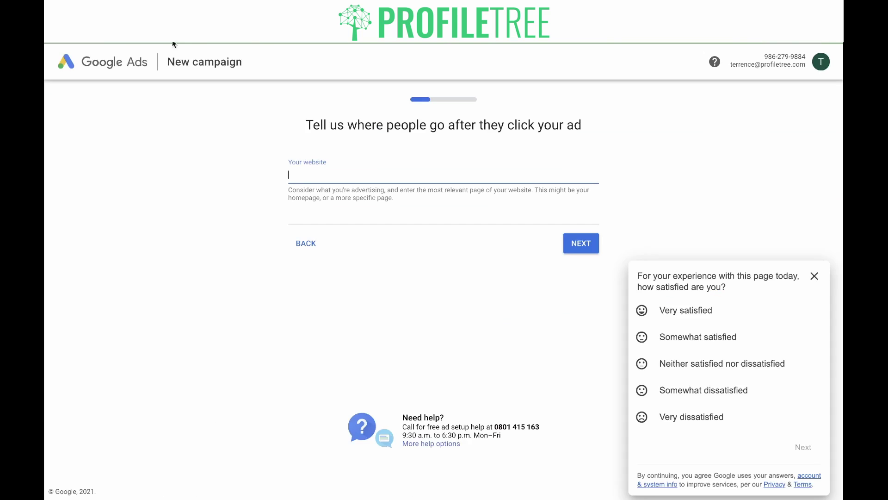
type("https://profiletree.com/services/digital-advertising/")
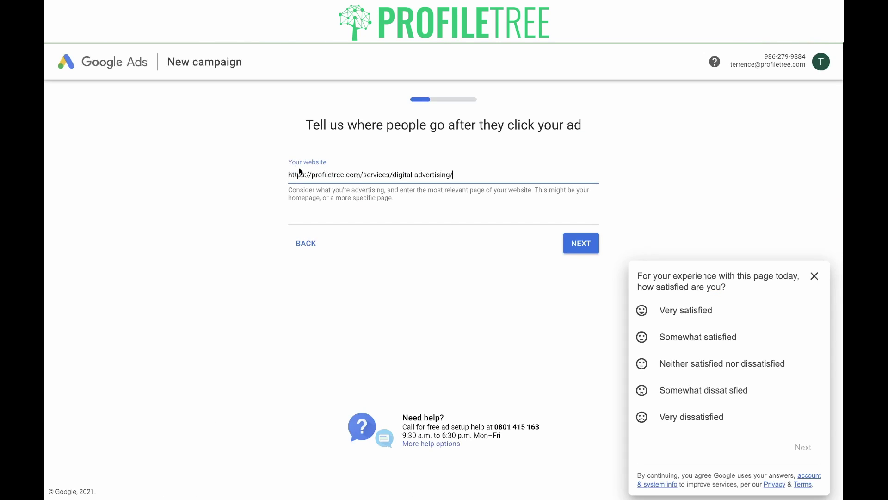
key("BackSpace")
key("BackSpace")
key("BackSpace")
key("BackSpace")
key("BackSpace")
key("BackSpace")
key("BackSpace")
key("BackSpace")
key("BackSpace")
key("BackSpace")
key("BackSpace")
key("BackSpace")
key("BackSpace")
key("BackSpace")
key("BackSpace")
key("BackSpace")
key("BackSpace")
key("BackSpace")
key("BackSpace")
key("BackSpace")
key("BackSpace")
key("BackSpace")
key("BackSpace")
key("BackSpace")
key("BackSpace")
key("BackSpace")
key("BackSpace")
key("BackSpace")
key("BackSpace")
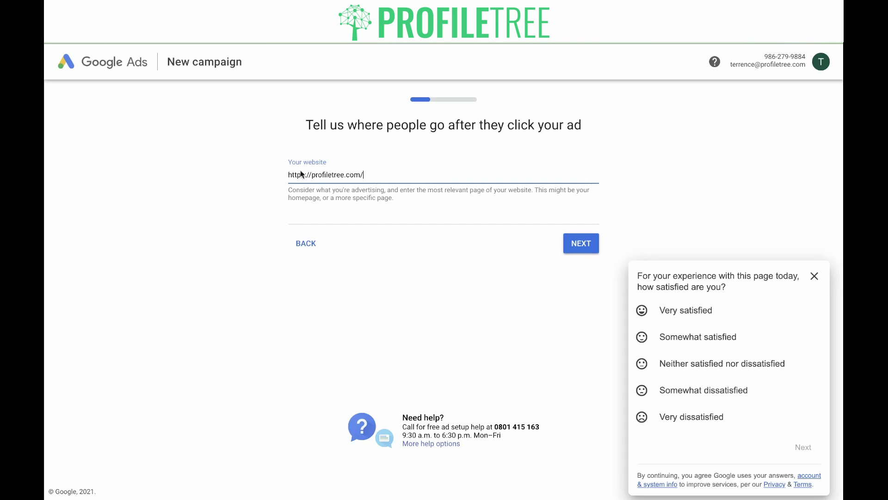
left_click(577, 248)
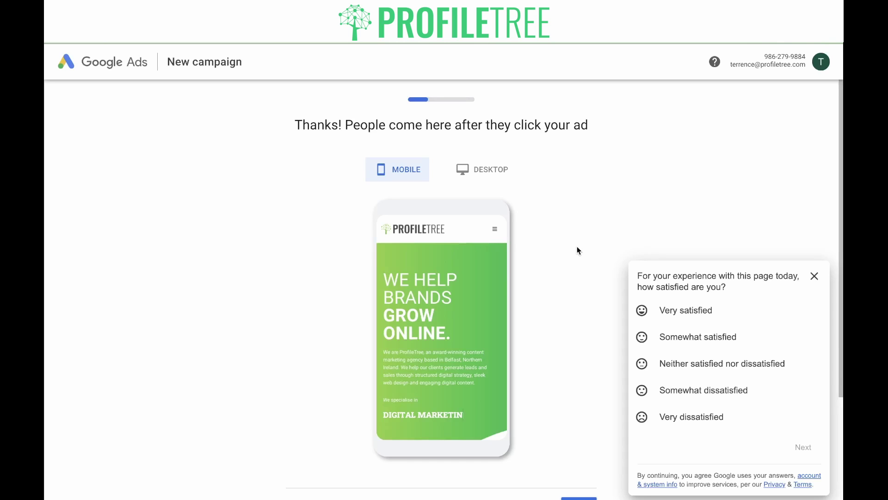
Step: Compare the ProfileTree homepage preview on desktop and mobile, then accept the landing page
left_click(480, 172)
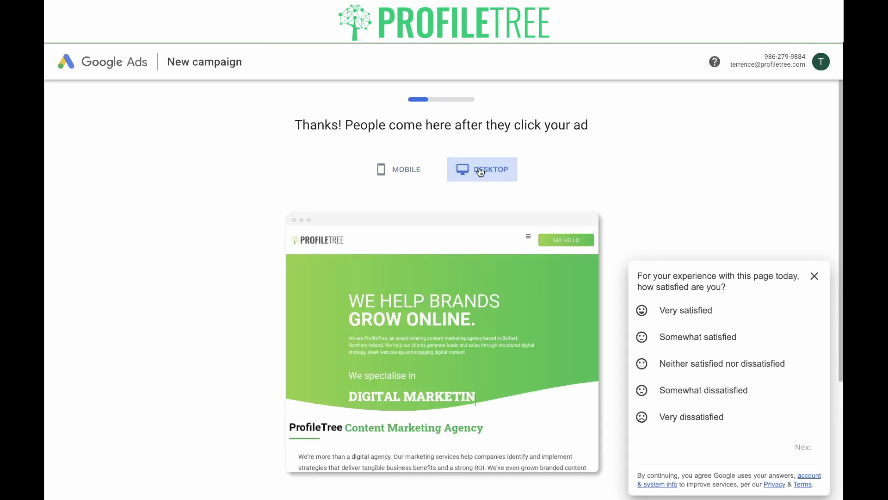
left_click(413, 170)
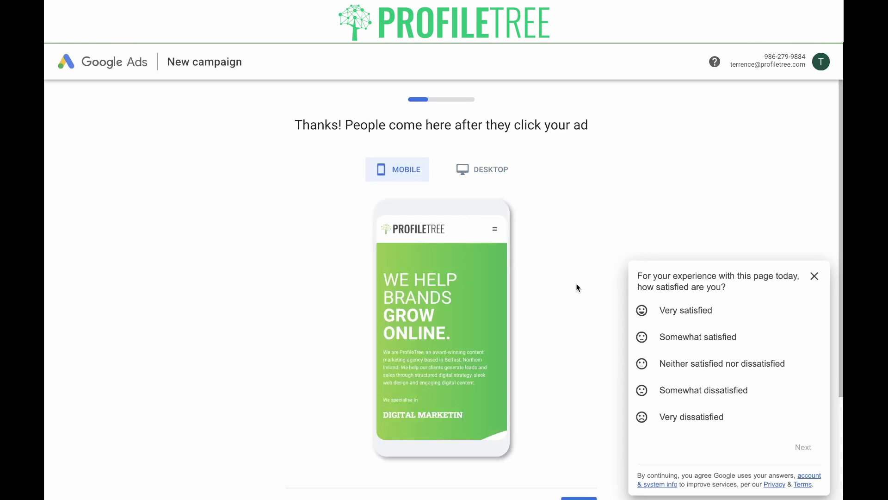
scroll(577, 284, "down", 2)
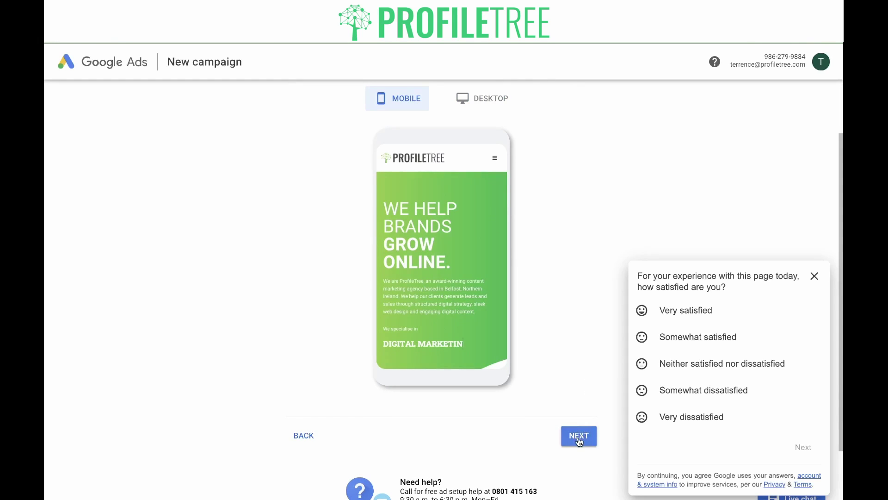
left_click(579, 435)
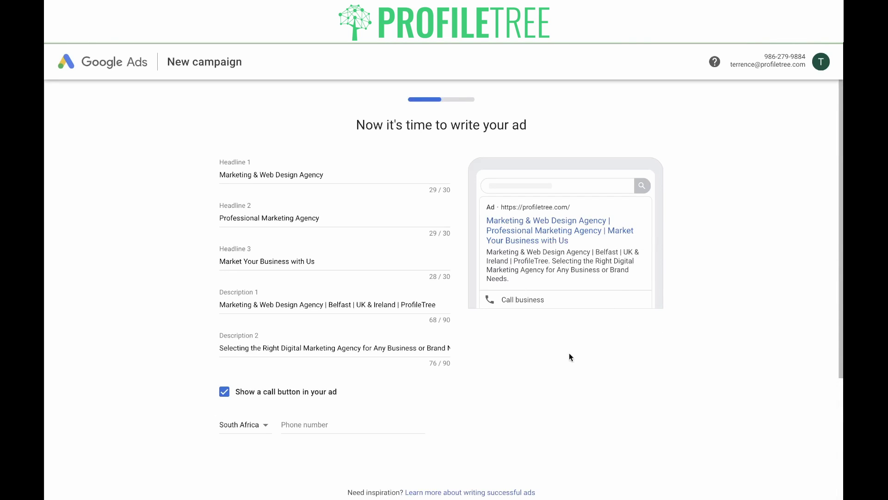
Step: Enter a South Africa phone number for the ad's call button and submit the ad
left_click(313, 420)
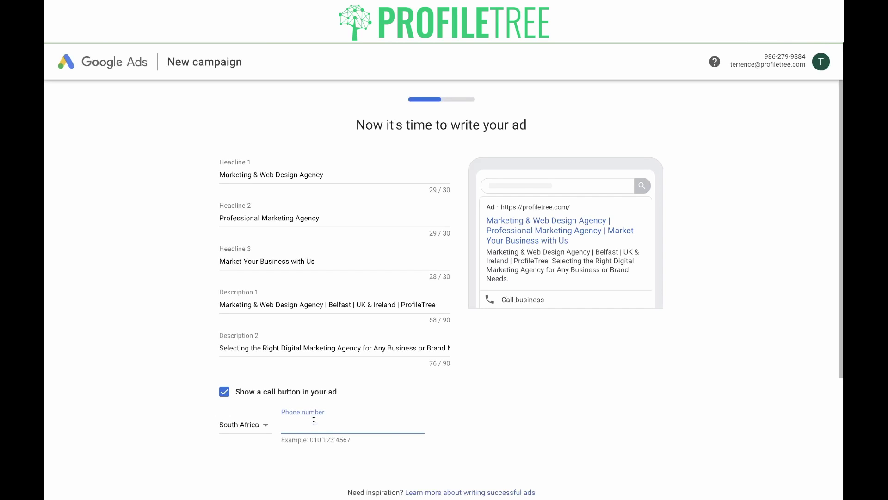
left_click(541, 318)
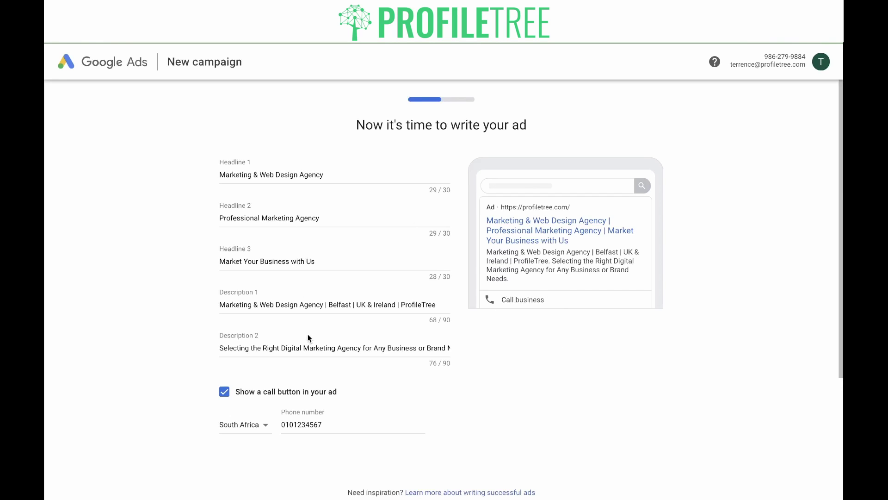
scroll(492, 370, "down", 2)
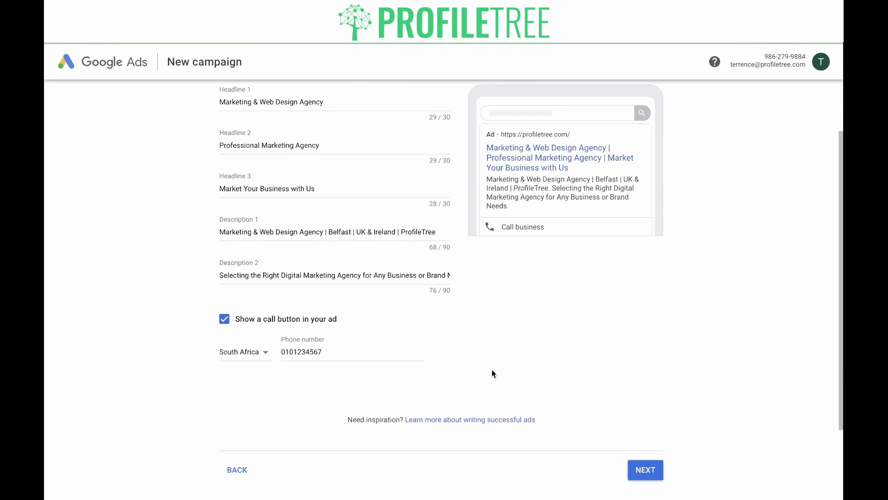
left_click(636, 468)
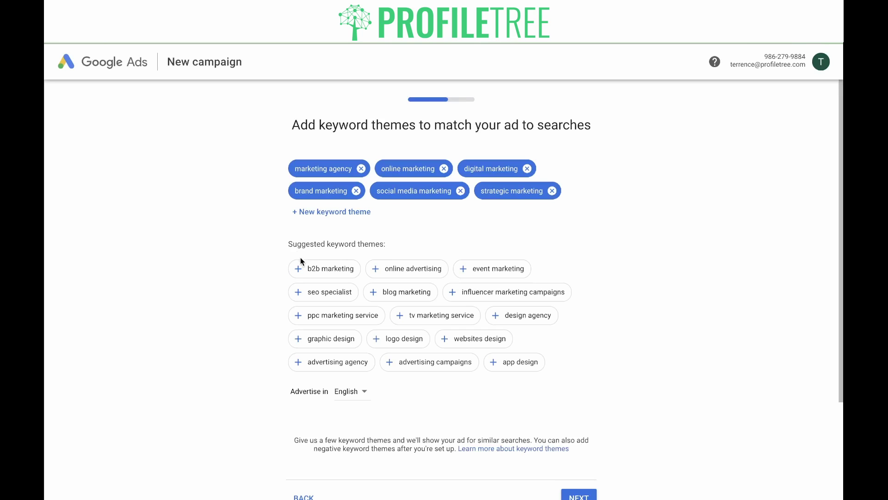
Step: Add 'online advertising' as a keyword theme, leaving the custom theme field empty, and confirm
left_click(390, 272)
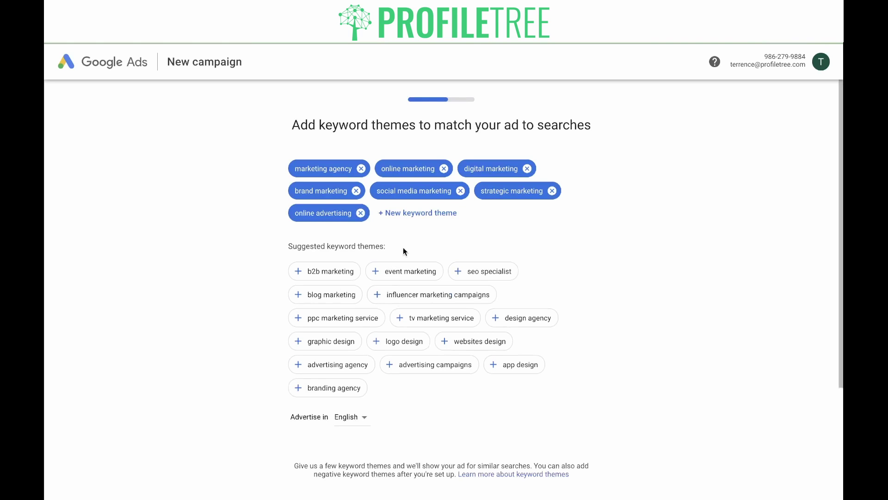
left_click(425, 219)
left_click(573, 245)
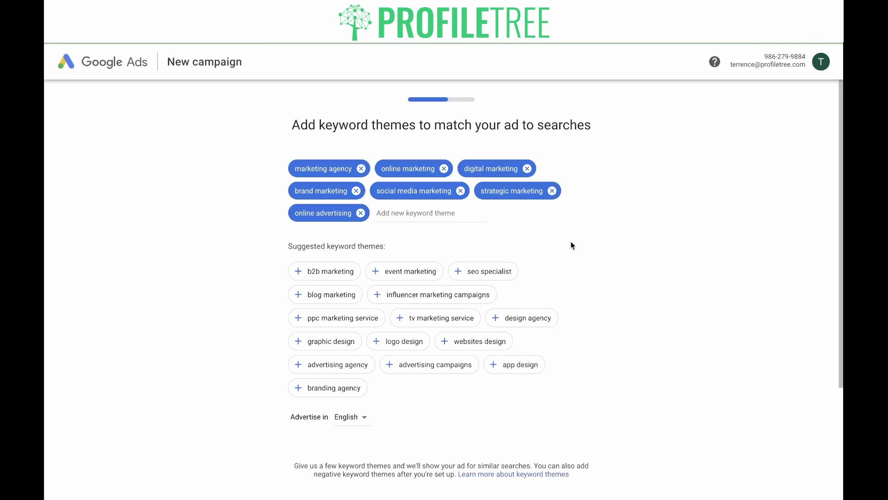
scroll(573, 245, "down", 2)
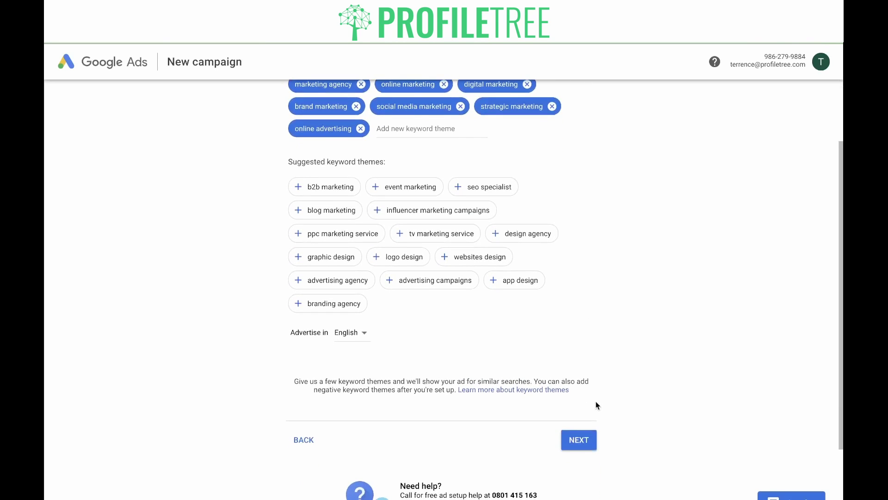
left_click(586, 440)
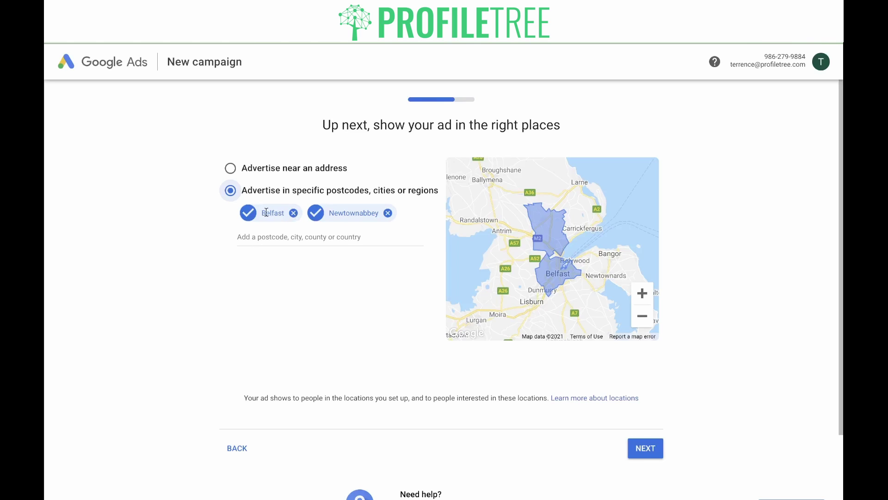
Step: Add Northern Ireland as a target location and remove Belfast and Newtownabbey
left_click(262, 238)
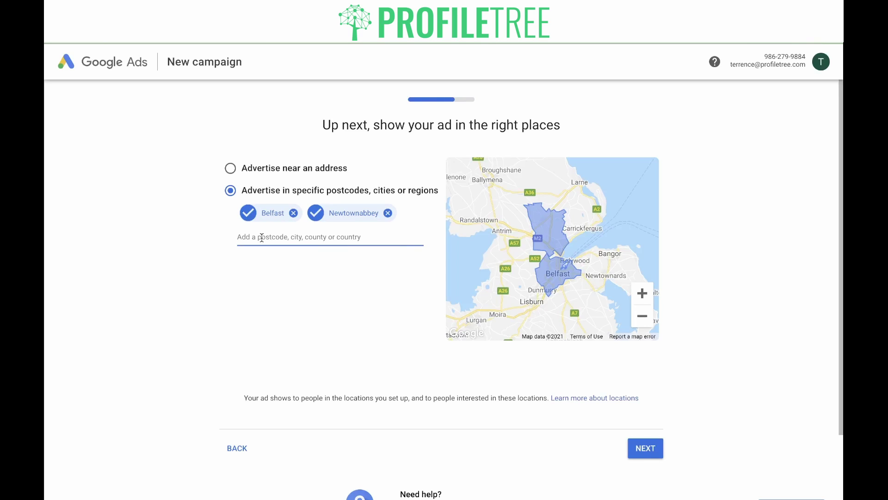
type("northern ireland")
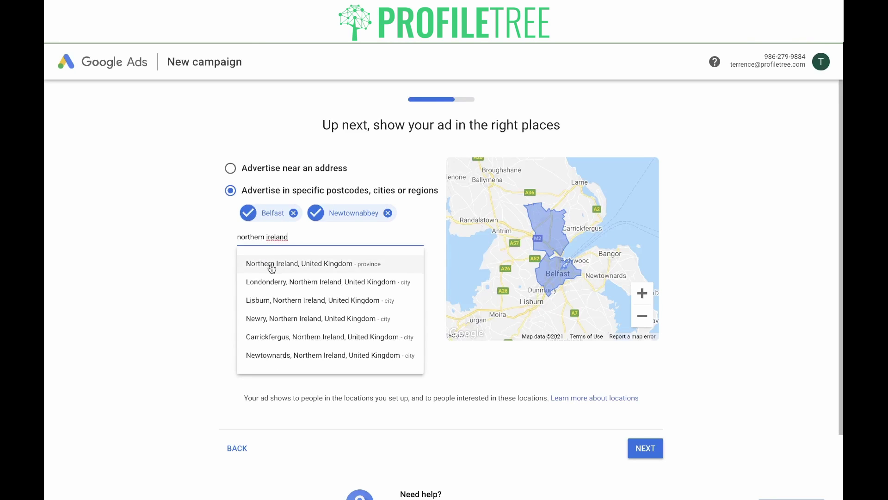
left_click(273, 262)
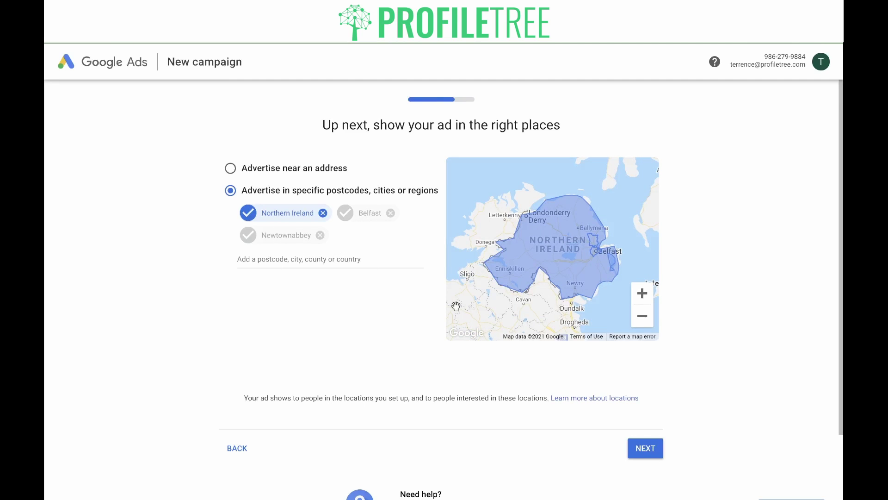
left_click(391, 213)
left_click(321, 236)
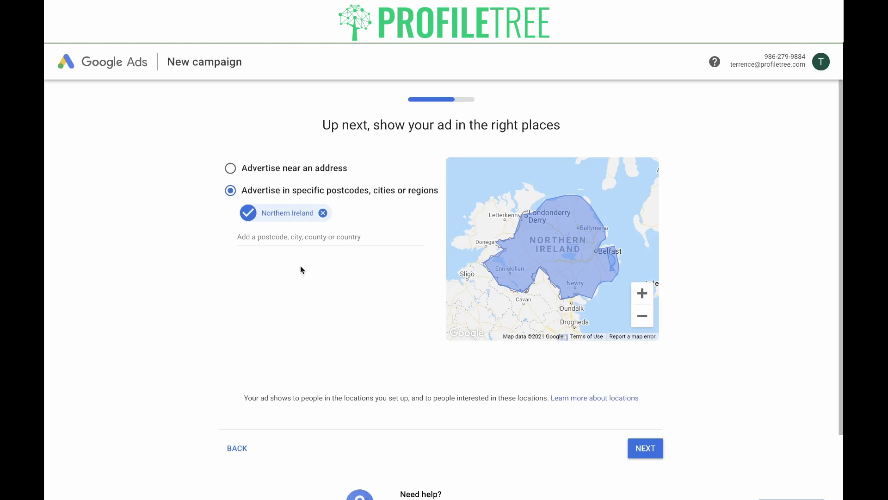
Step: Try a 26 km address radius, then revert to targeting specific regions
left_click(230, 169)
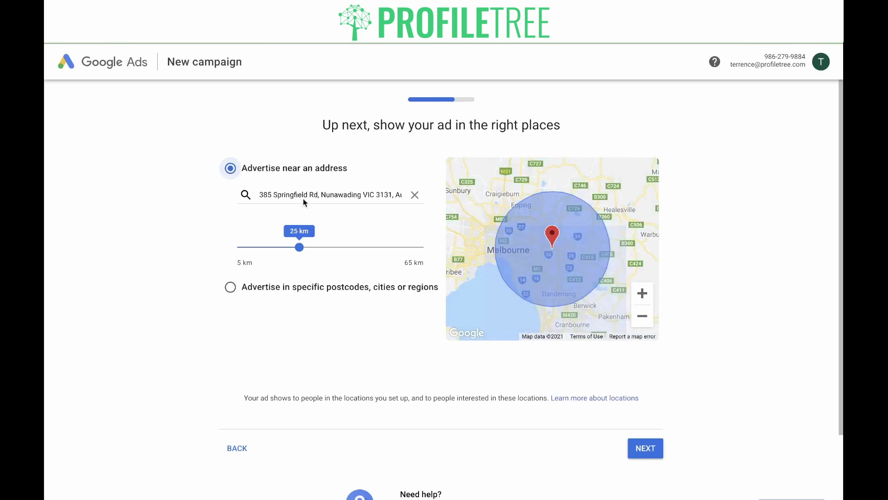
left_click_drag(310, 250, 333, 248)
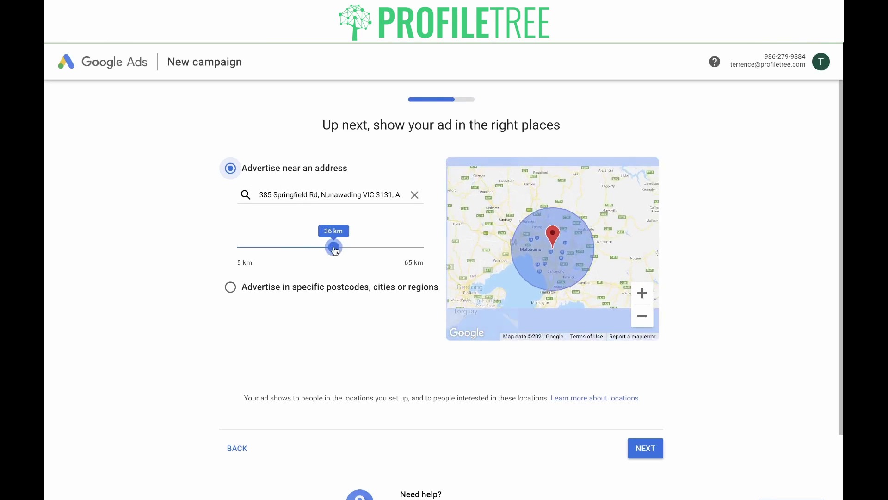
left_click(309, 287)
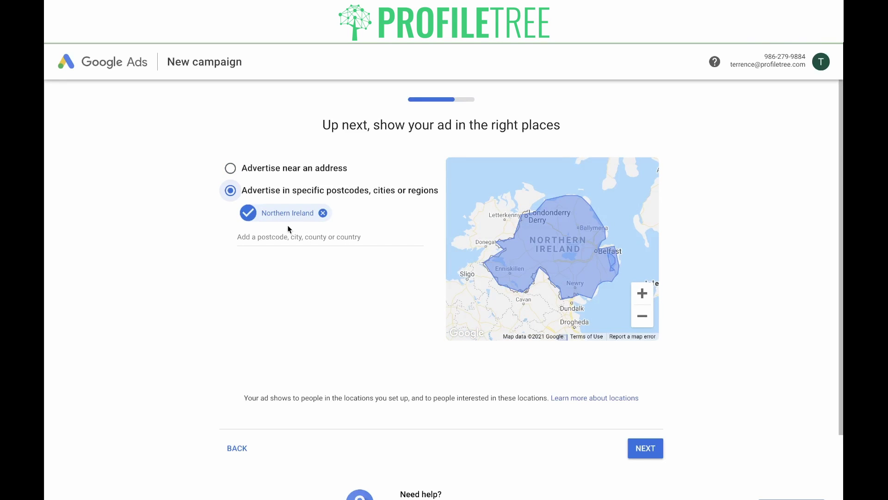
left_click(648, 451)
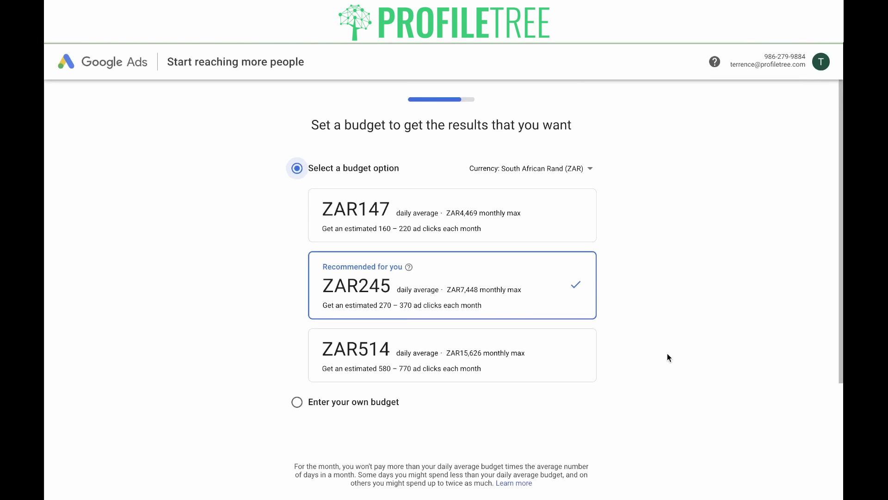
Step: Switch the budget currency to British Pound and compare the £25.30 and £12.10 daily budgets
left_click(568, 170)
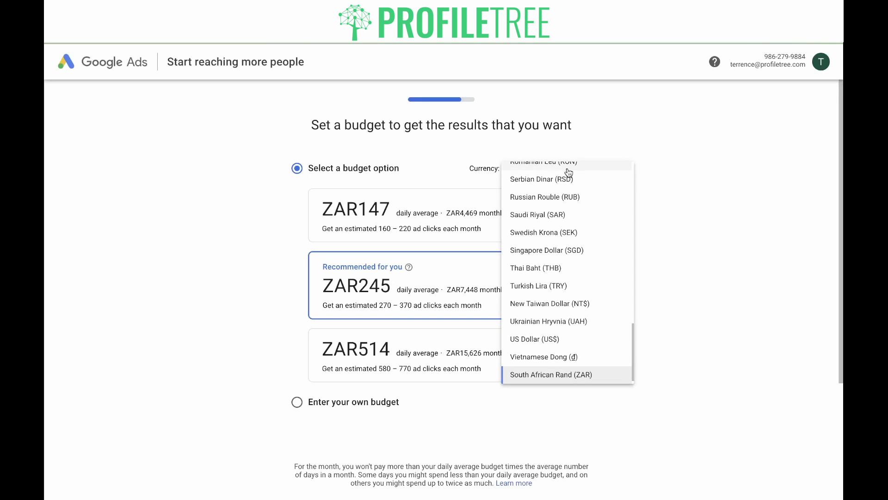
left_click(689, 188)
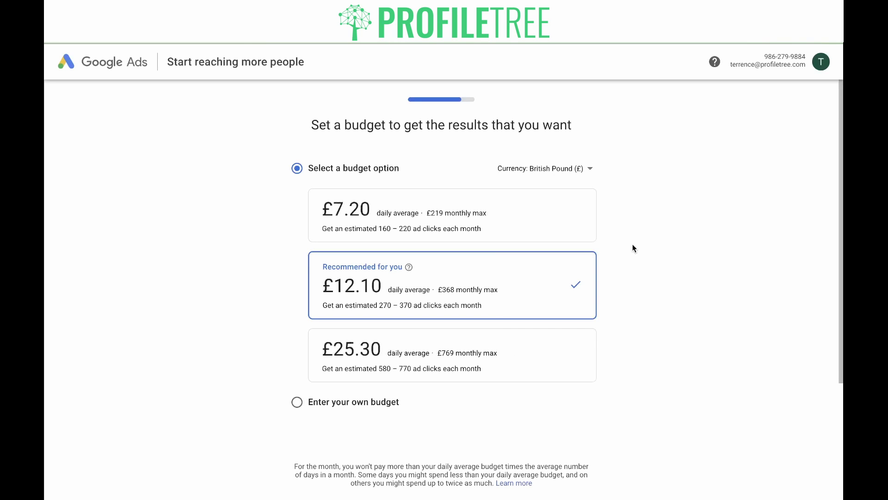
scroll(633, 248, "down", 1)
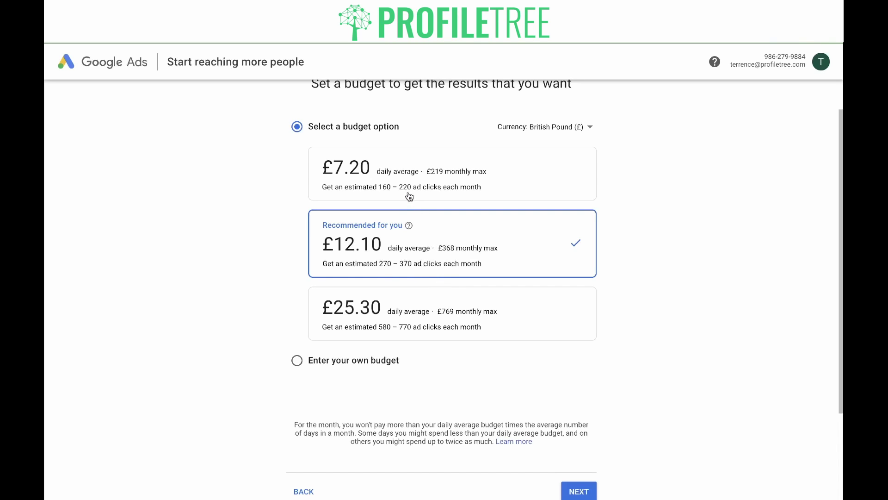
left_click(383, 319)
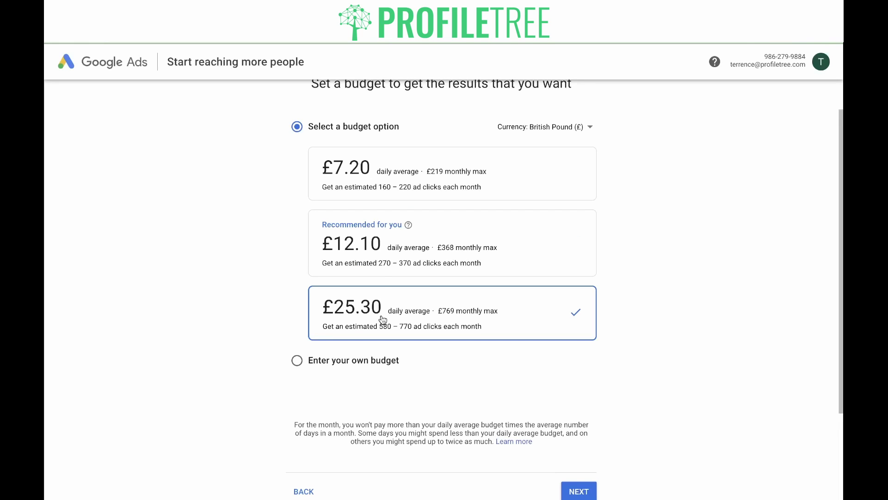
left_click(387, 245)
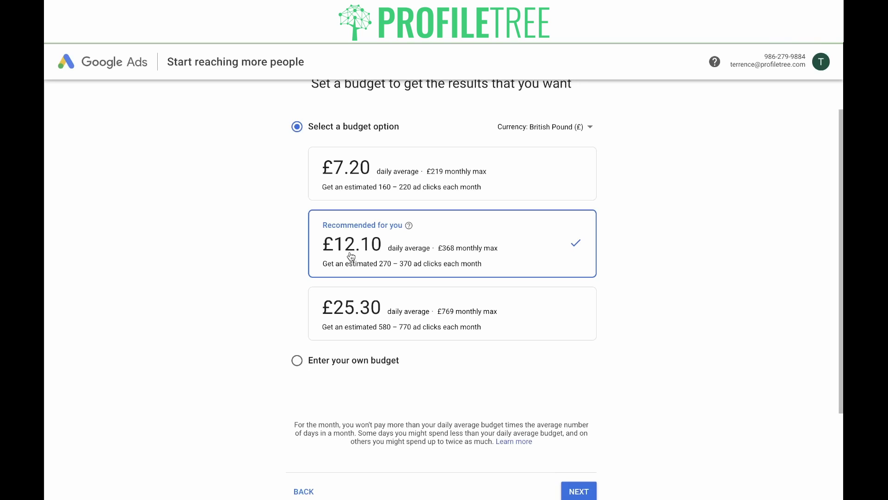
Step: Try a custom daily budget around £28.1, then return to the recommended £12.10 preset
left_click(342, 360)
left_click(347, 188)
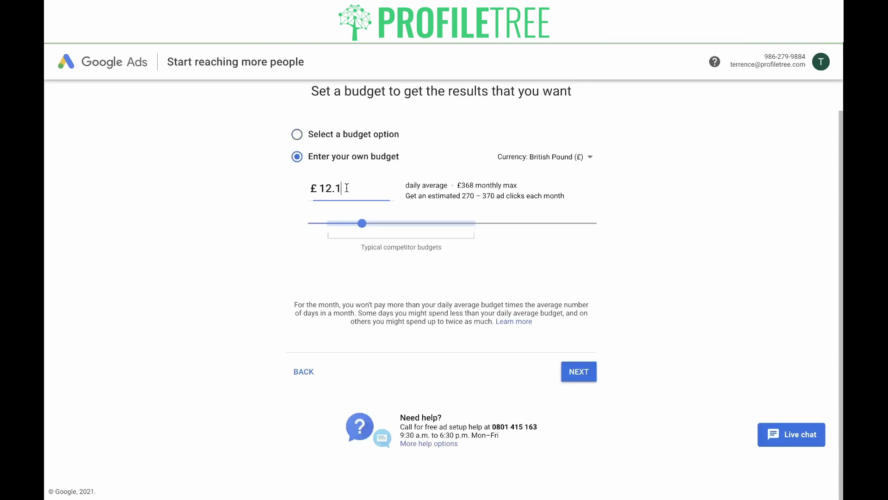
key("BackSpace")
type("50")
left_click(364, 224)
left_click_drag(364, 226, 441, 229)
left_click(363, 135)
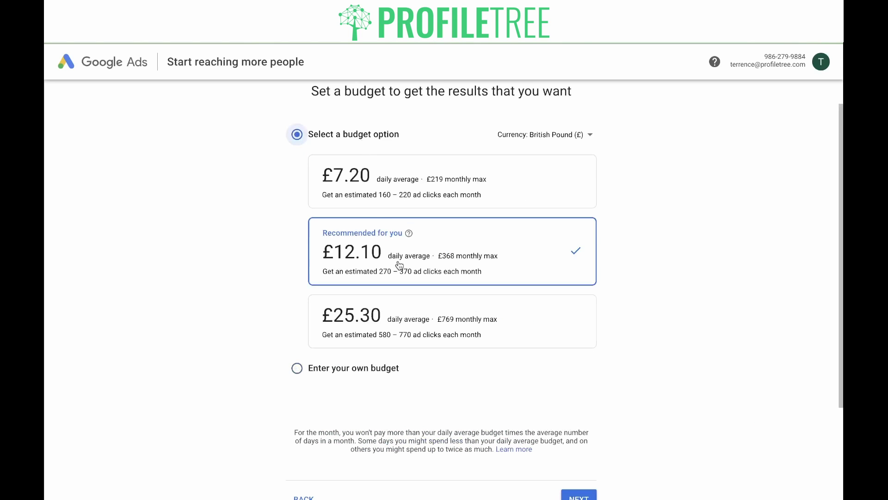
scroll(694, 333, "down", 2)
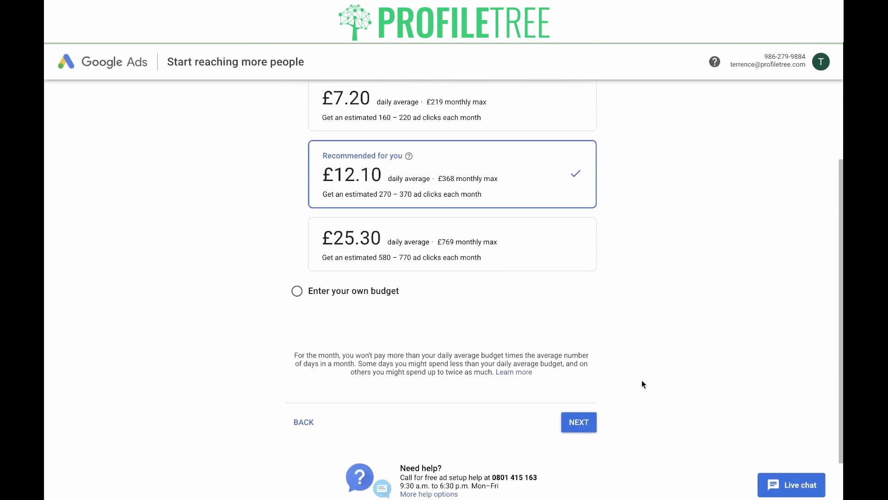
left_click(592, 420)
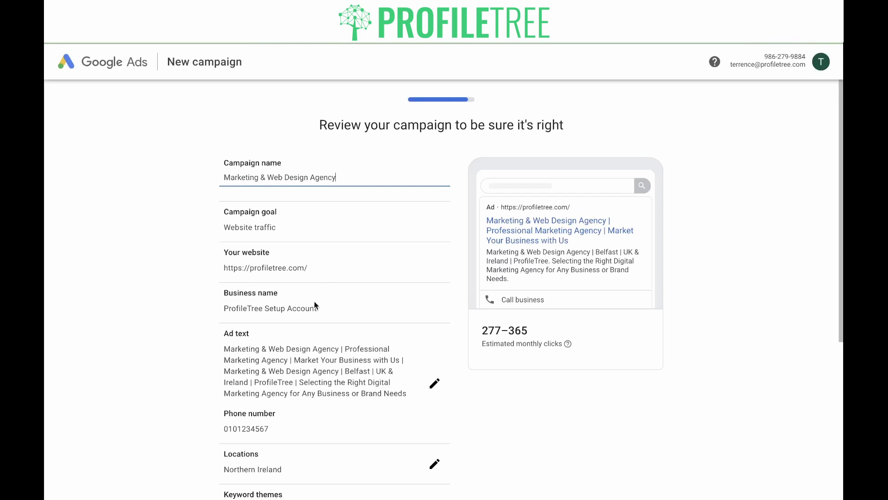
Step: Review the campaign summary and save the ad text without changes
scroll(192, 271, "down", 2)
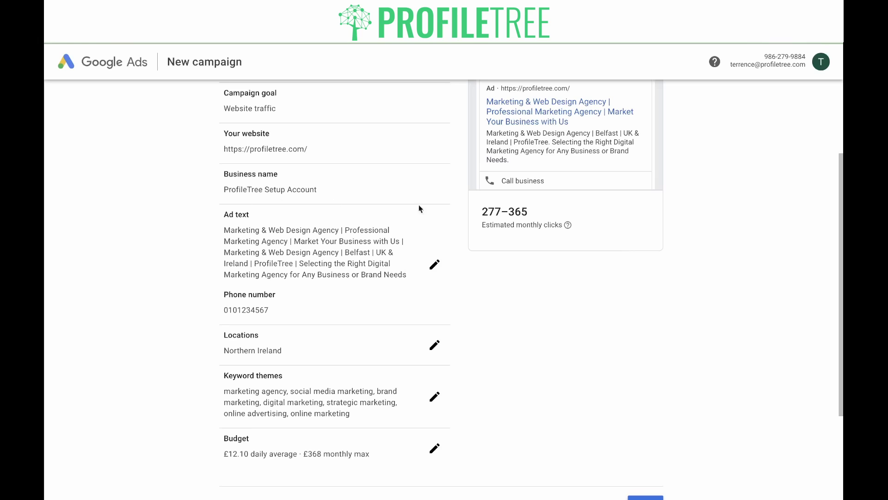
scroll(586, 288, "up", 1)
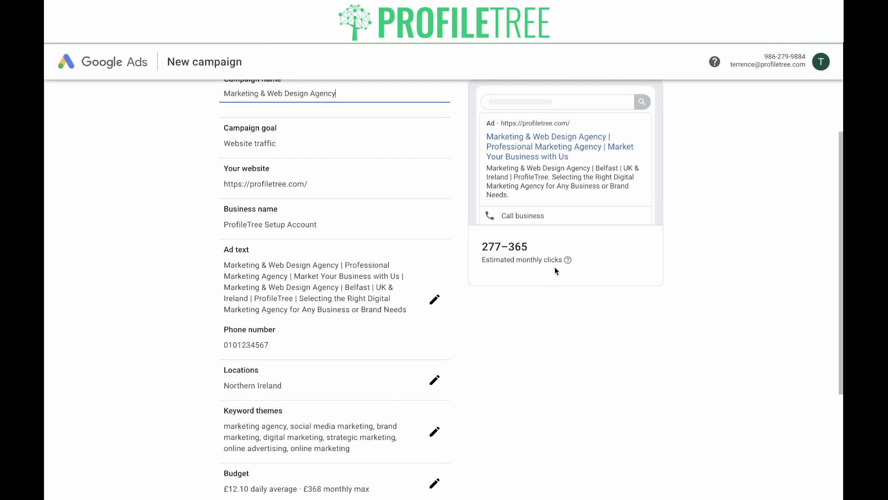
scroll(511, 319, "down", 2)
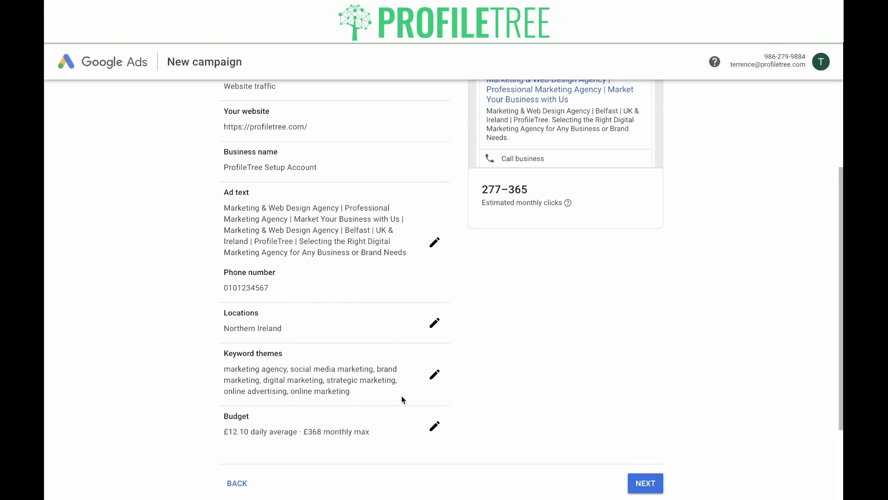
left_click(435, 245)
left_click(329, 161)
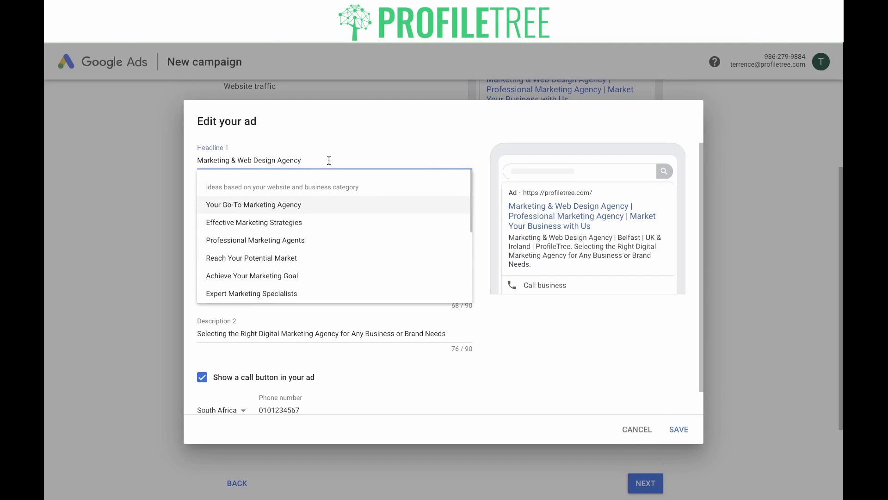
left_click(678, 429)
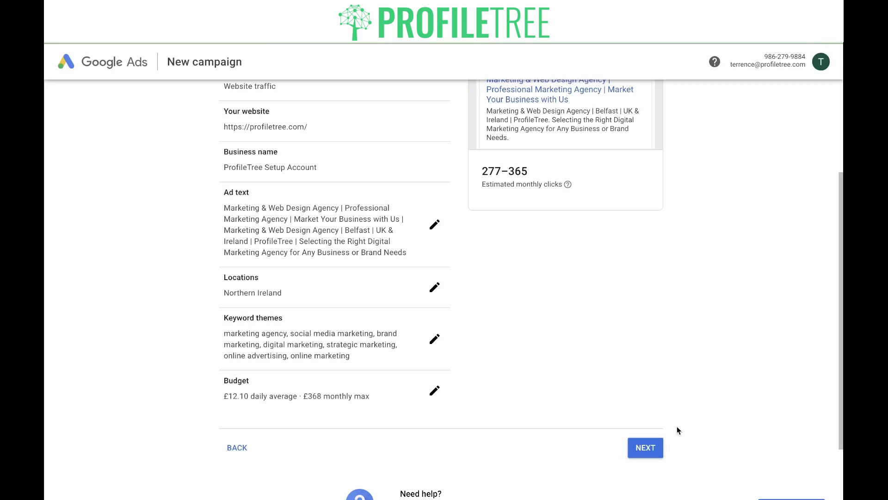
scroll(680, 342, "down", 5)
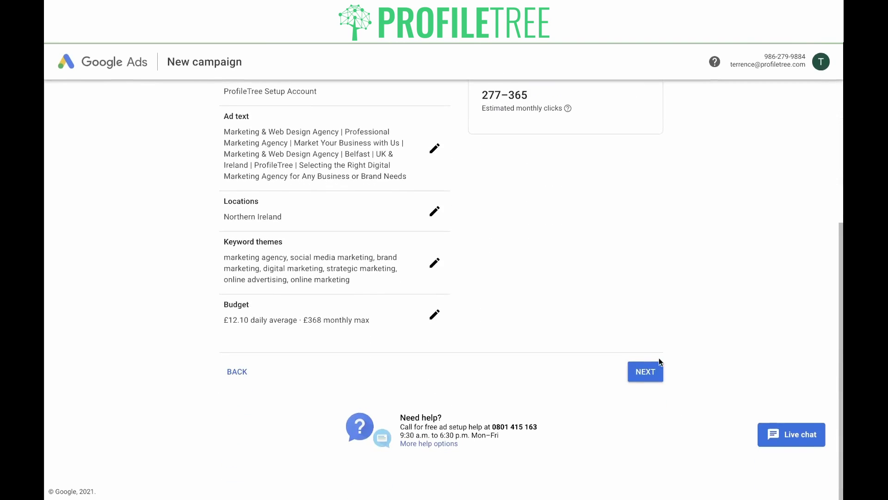
left_click(646, 375)
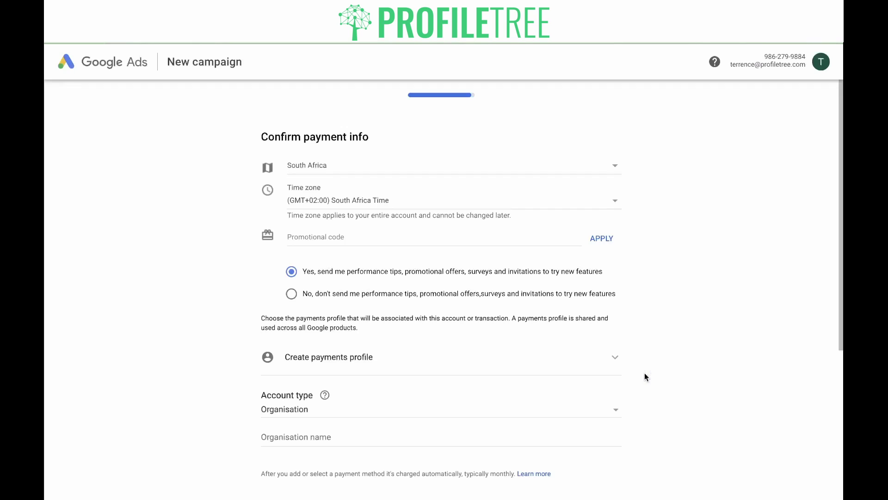
Step: Look over the pre-filled Confirm payment info page and submit the campaign
scroll(711, 225, "down", 3)
scroll(665, 197, "up", 3)
scroll(666, 197, "down", 1)
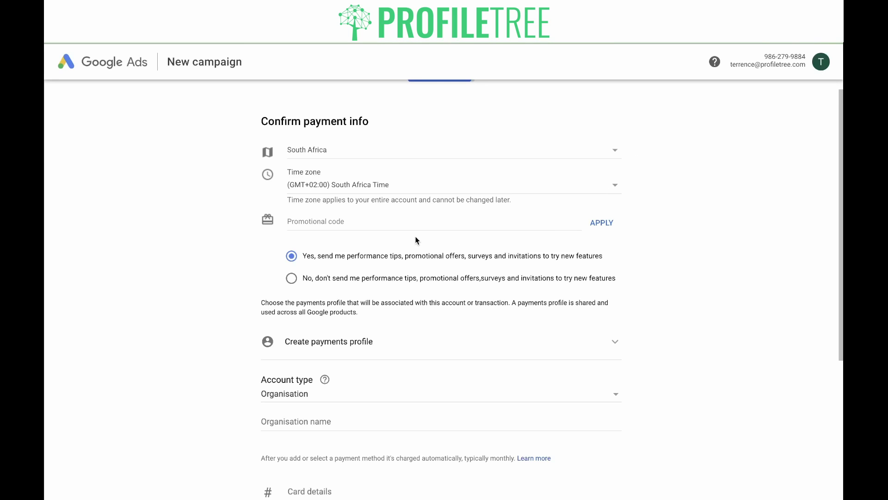
scroll(395, 226, "down", 3)
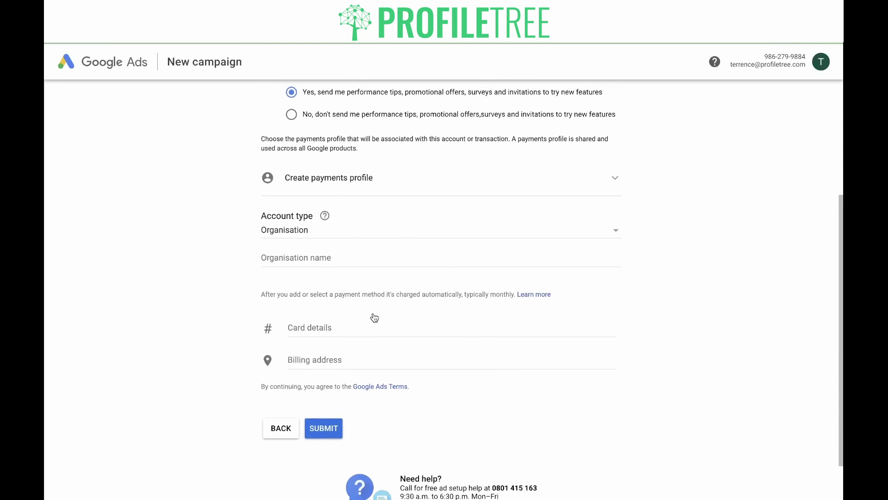
scroll(351, 370, "down", 1)
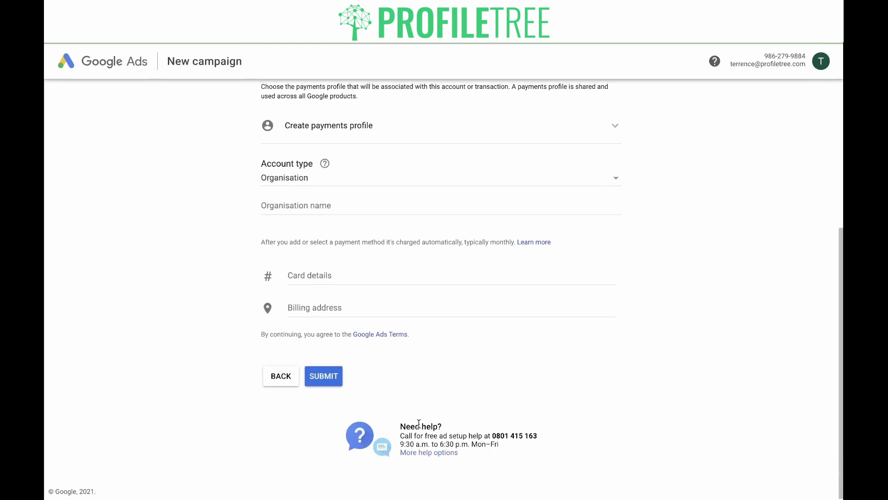
left_click(327, 379)
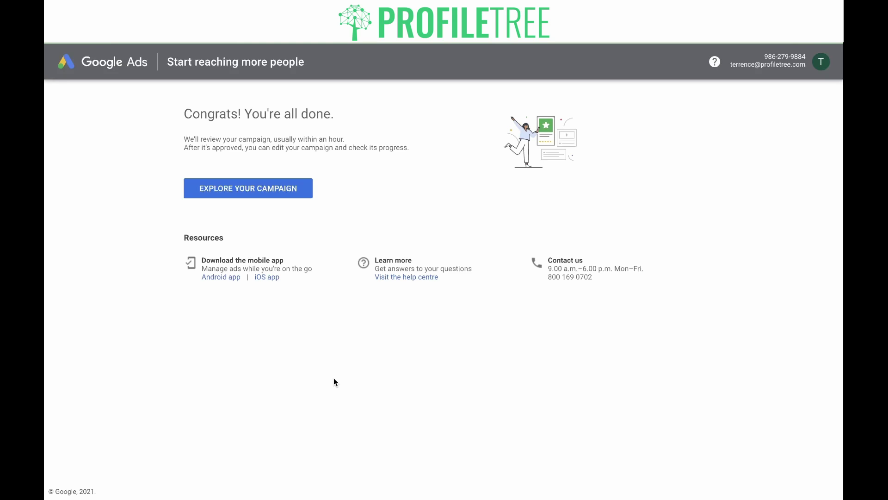
Step: Open the 'Marketing & Web Design Agency' campaign overview from the Congrats page
left_click(259, 196)
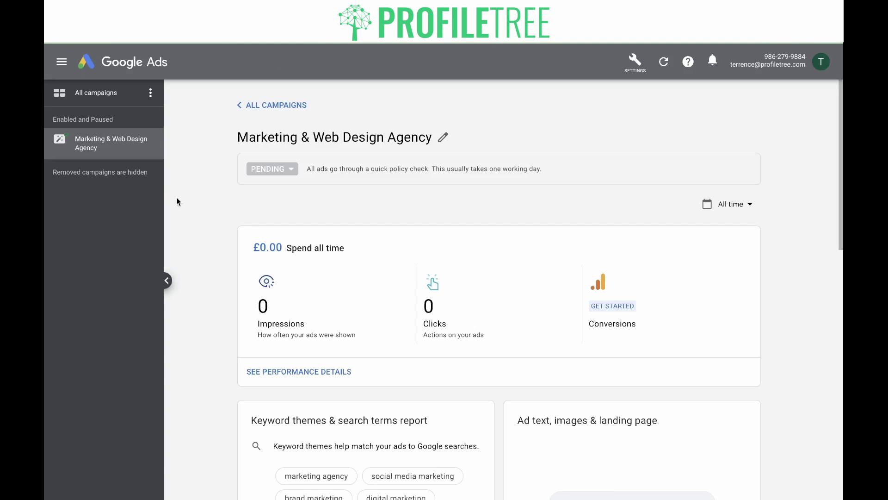